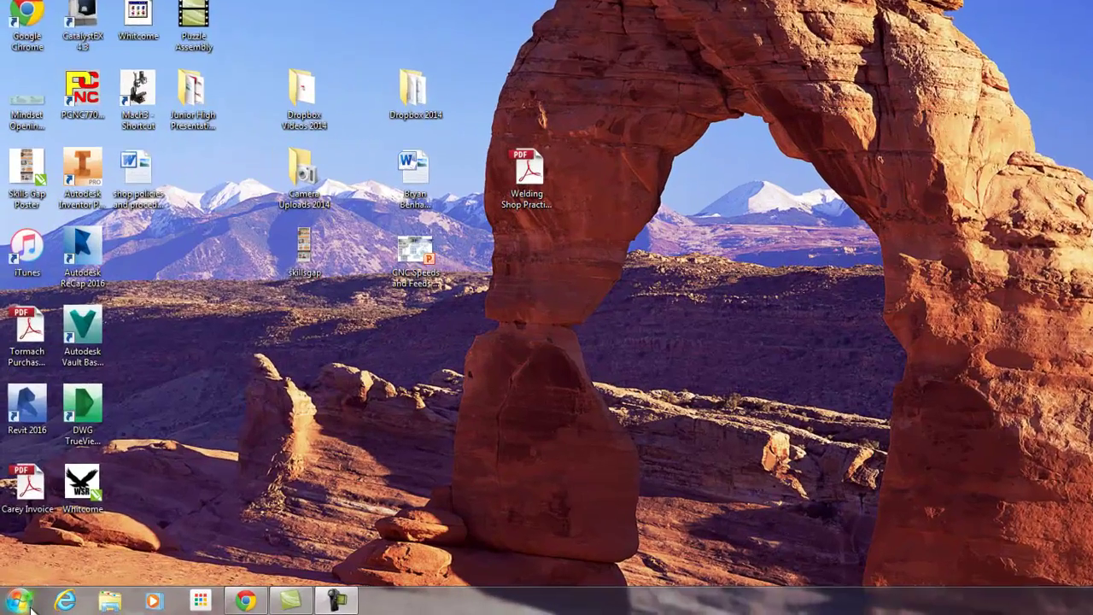
- Launch CNCBase for proLIGHT 1000 Machining Center from the Start menu's All Programs folder
left_click(26, 603)
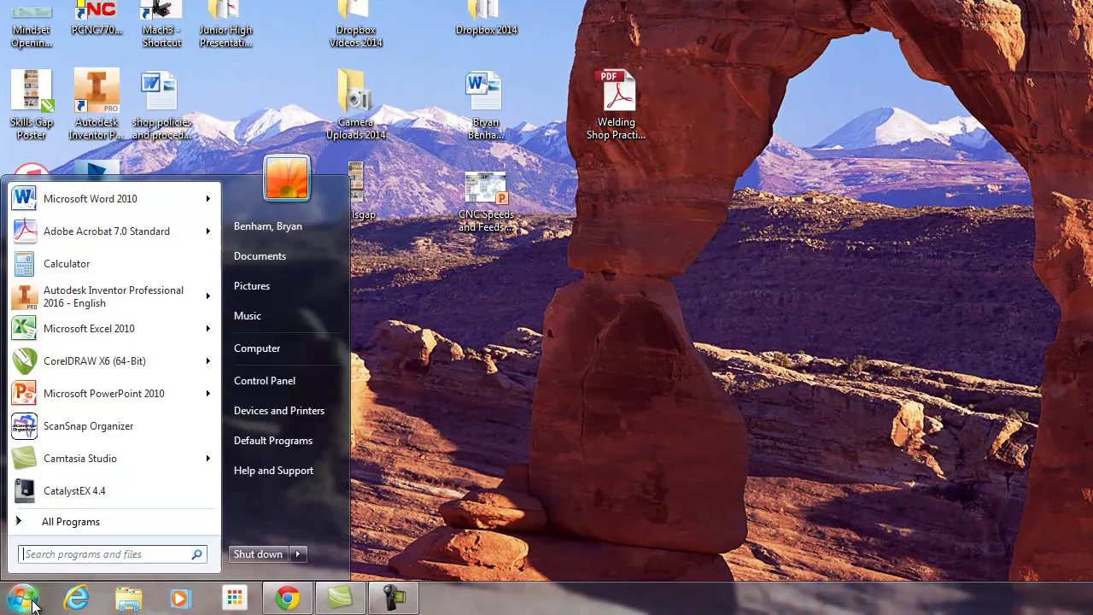
left_click(45, 522)
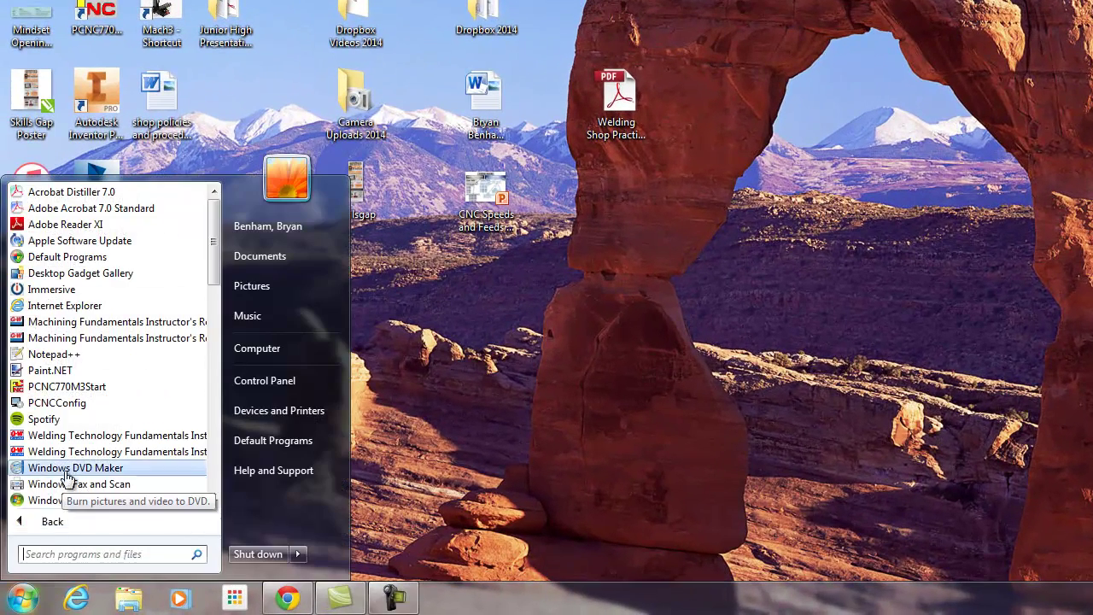
scroll(67, 483, "down", 5)
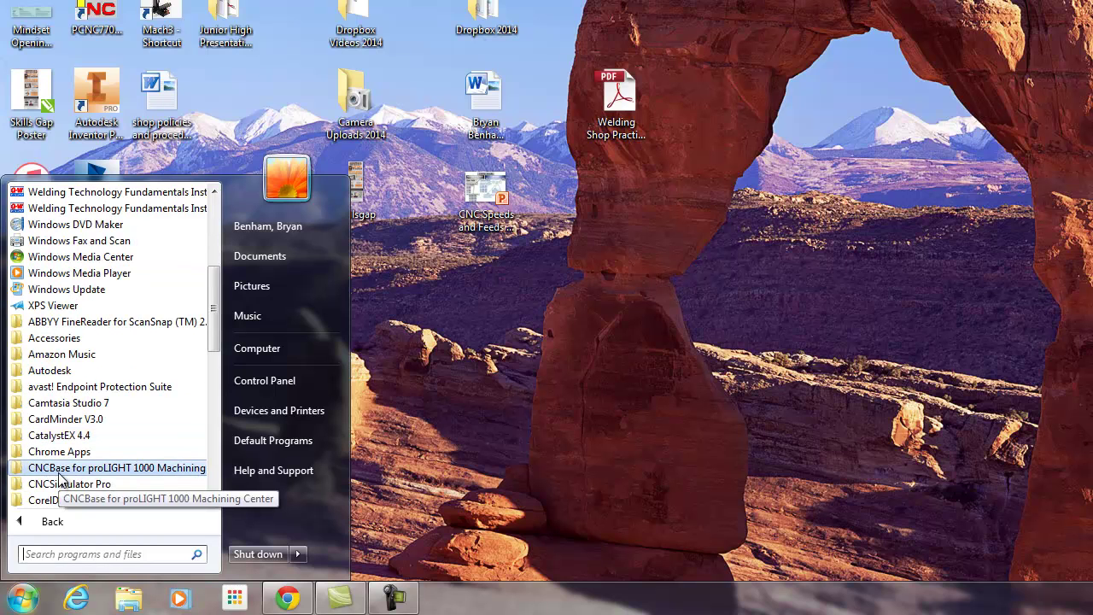
left_click(59, 471)
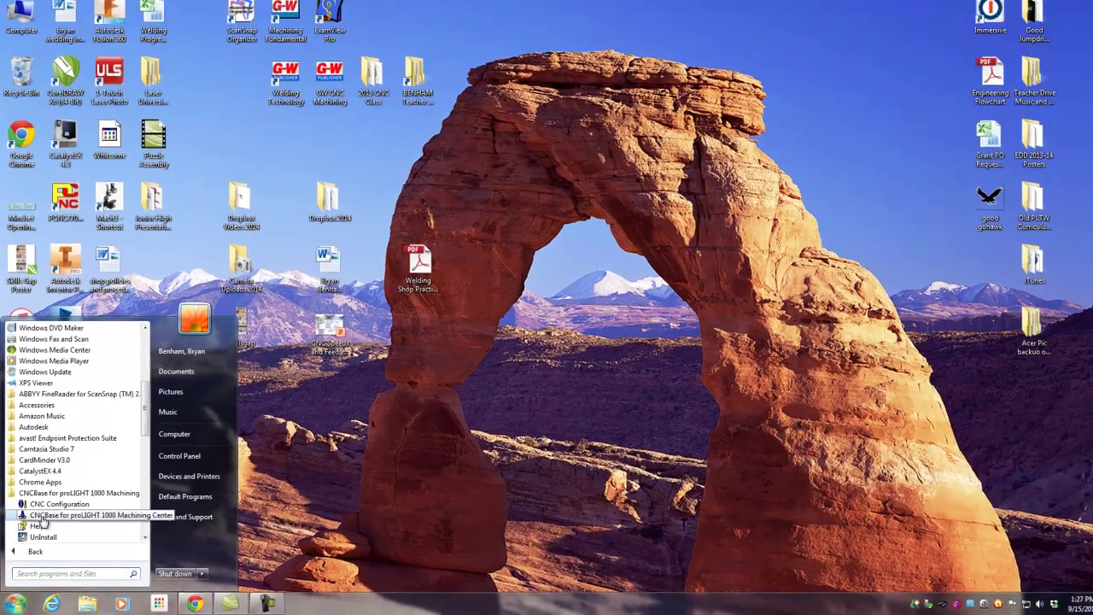
left_click(64, 469)
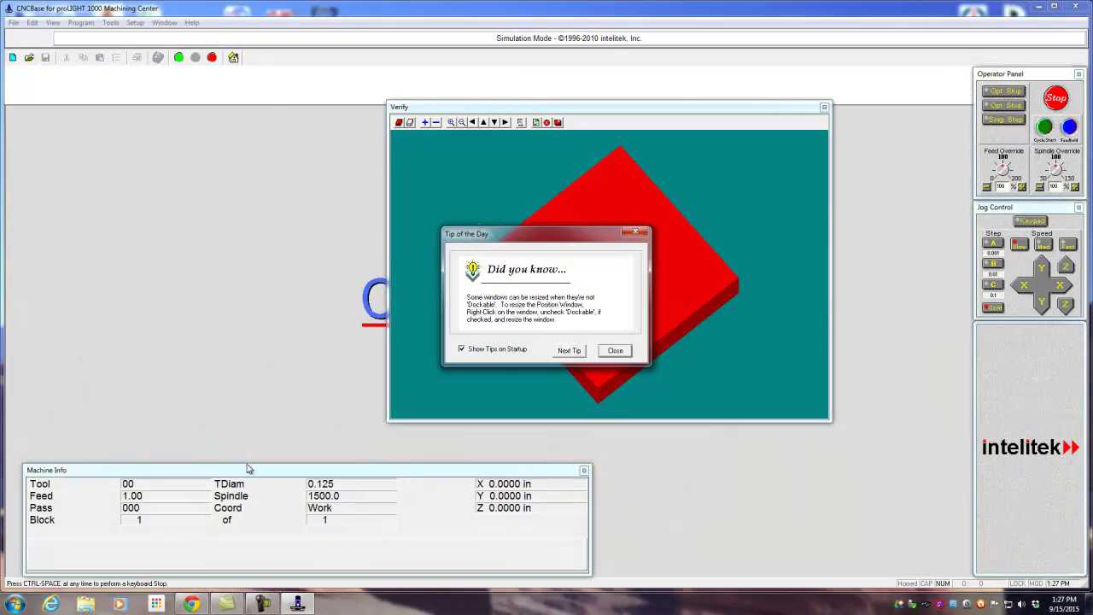
- Dismiss the tip, shift the Verify window left, and select Tool 14 in the Tools Setup Library
left_click(618, 351)
left_click_drag(630, 107, 529, 106)
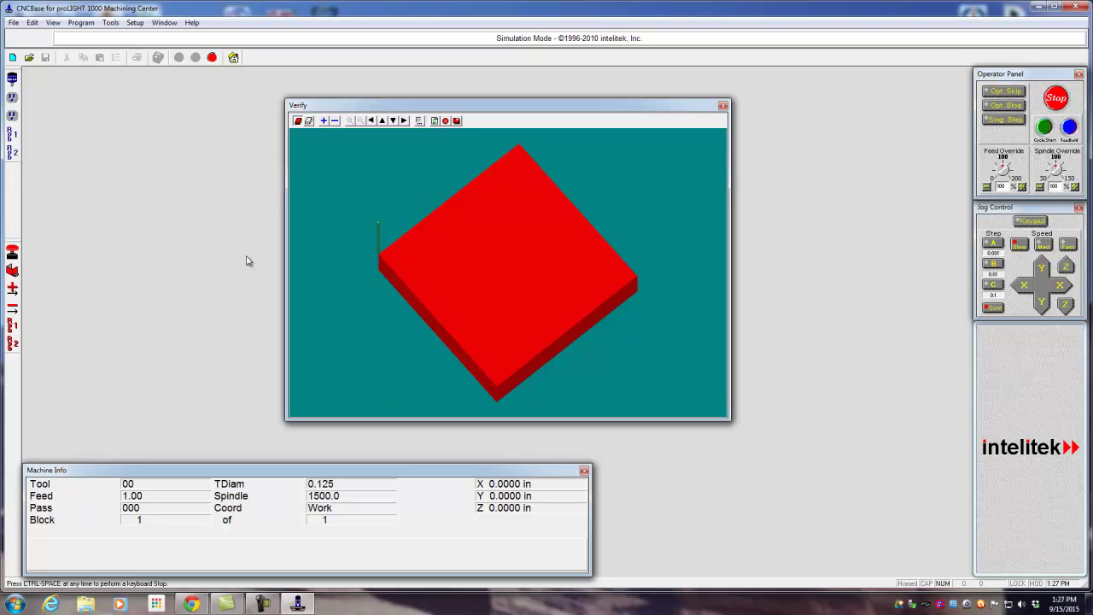
left_click(112, 24)
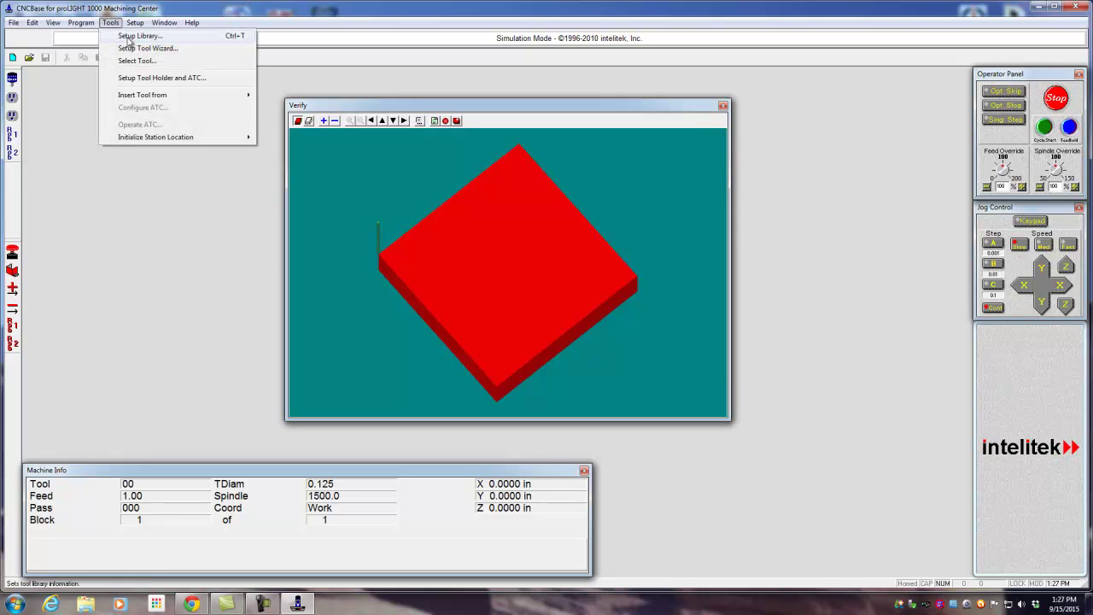
left_click(128, 36)
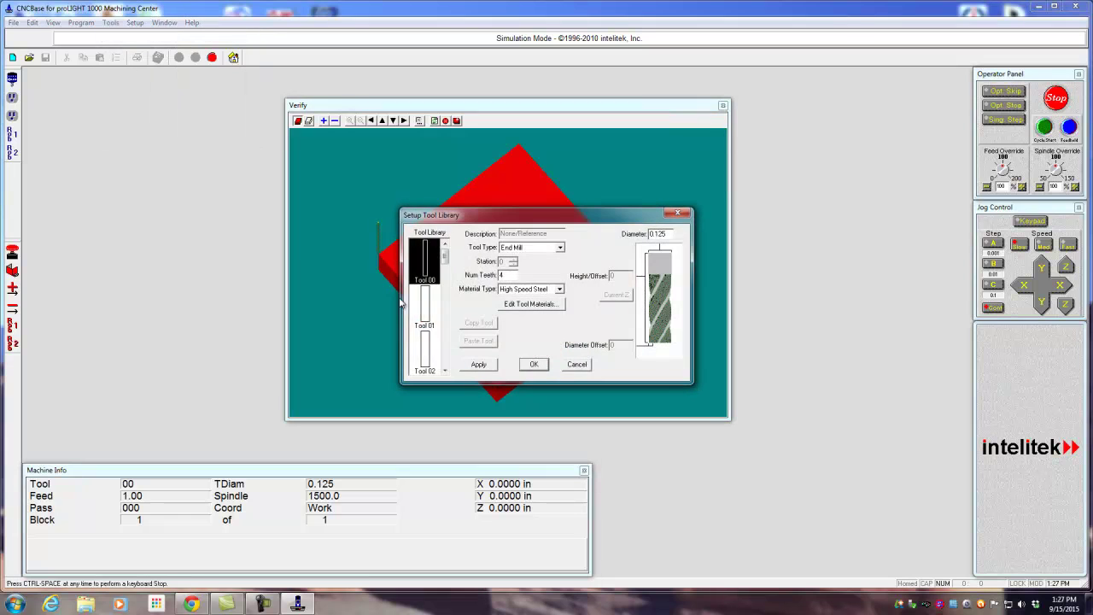
left_click(445, 370)
left_click_drag(445, 369, 454, 372)
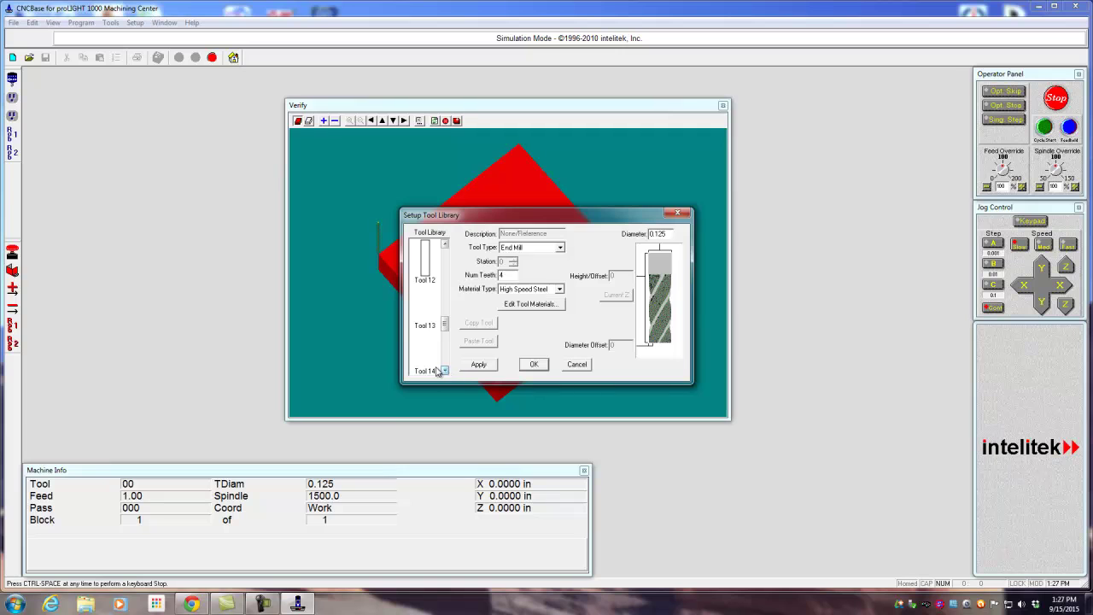
- Make Tool 14 an End Mill with a 0.05 diameter and apply the change
left_click(552, 249)
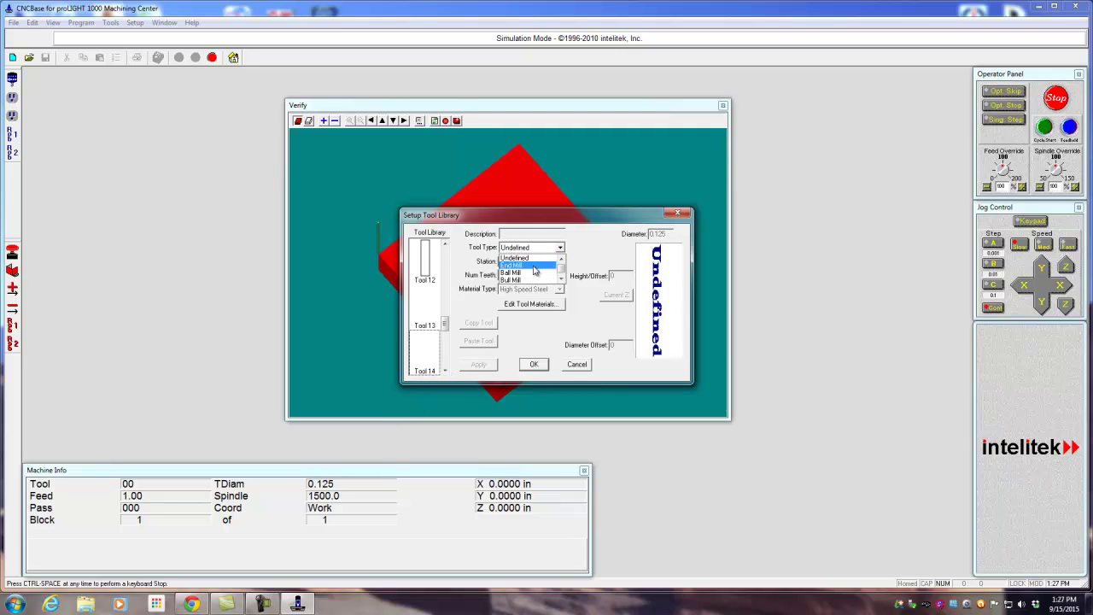
left_click(534, 270)
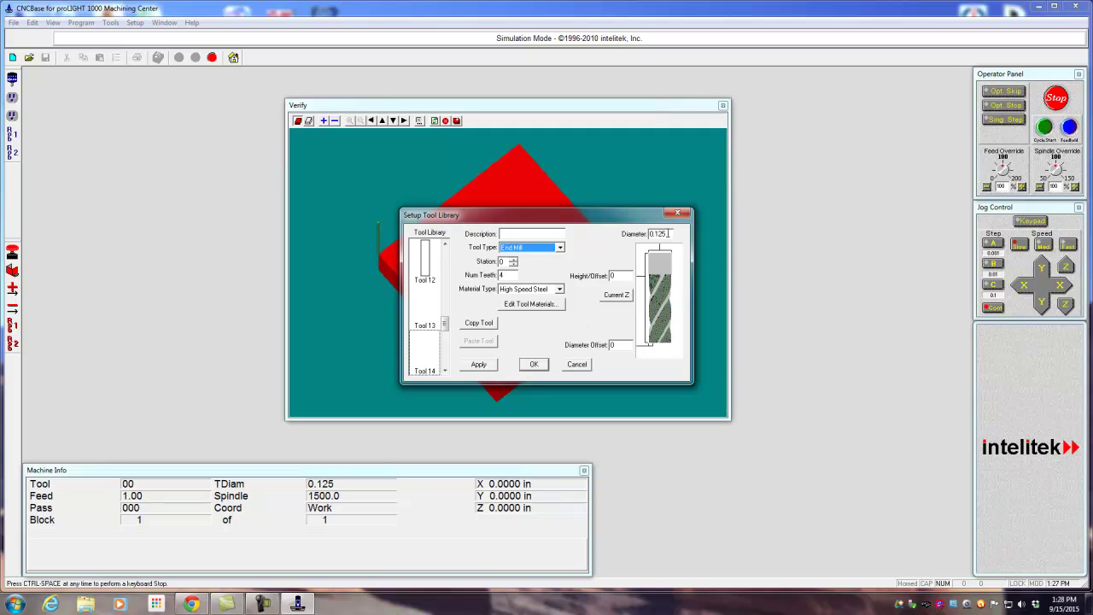
left_click_drag(668, 233, 593, 221)
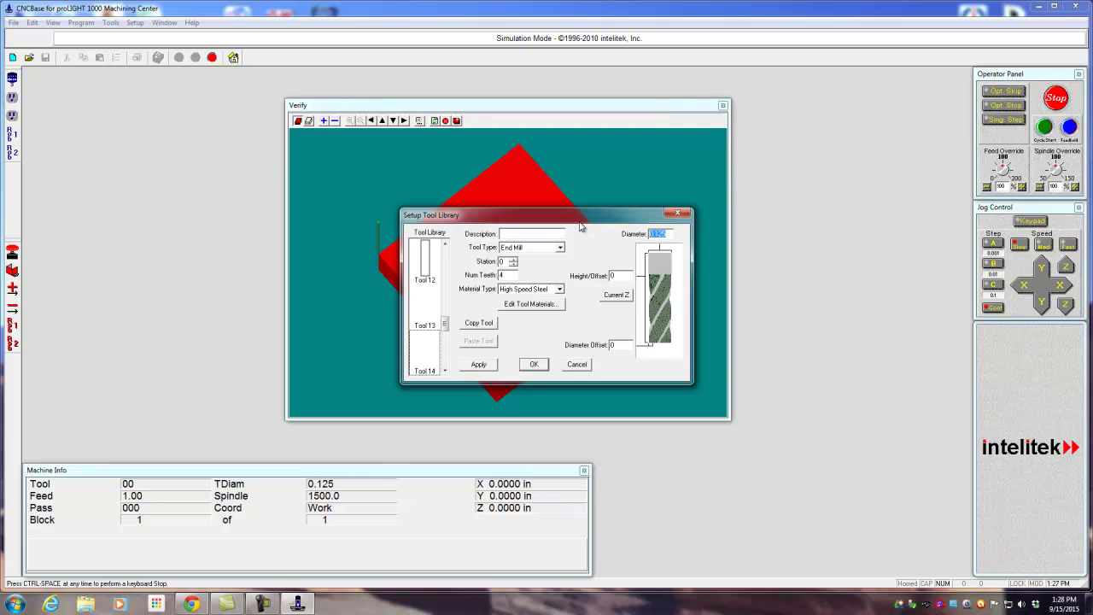
key("BackSpace")
left_click(531, 366)
left_click(478, 363)
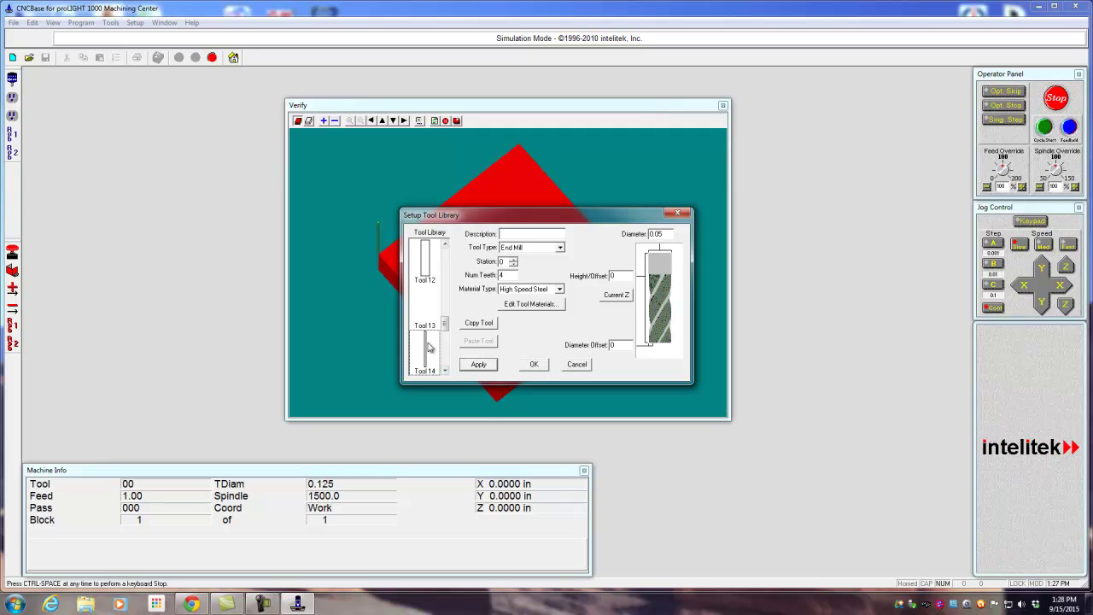
left_click(533, 367)
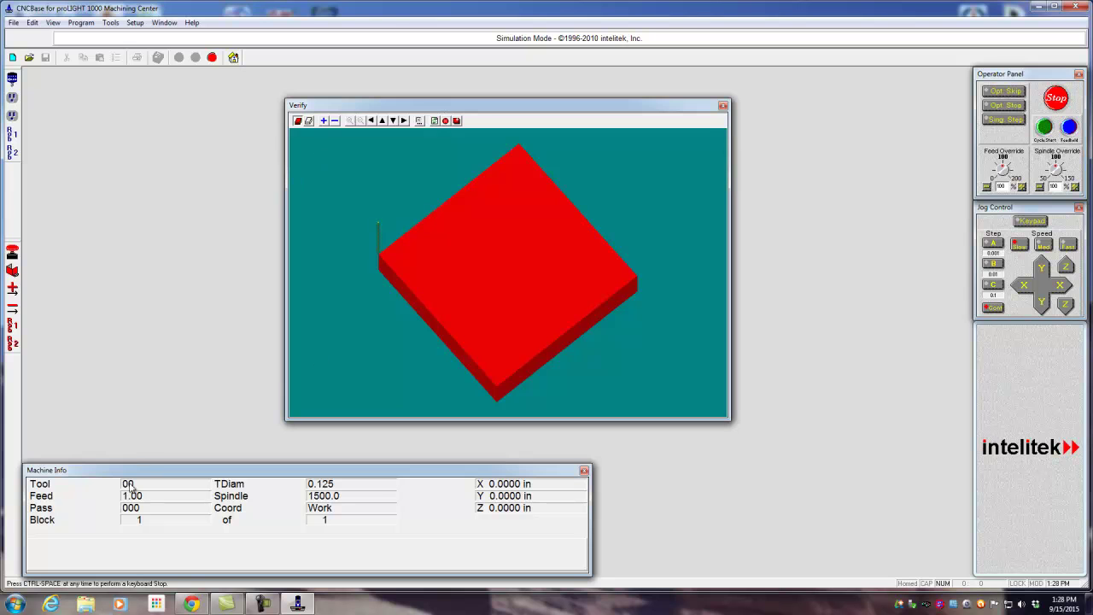
- Open the SUPERMAN program from the SAMPLES folder with Files of type set to All Files
left_click(29, 58)
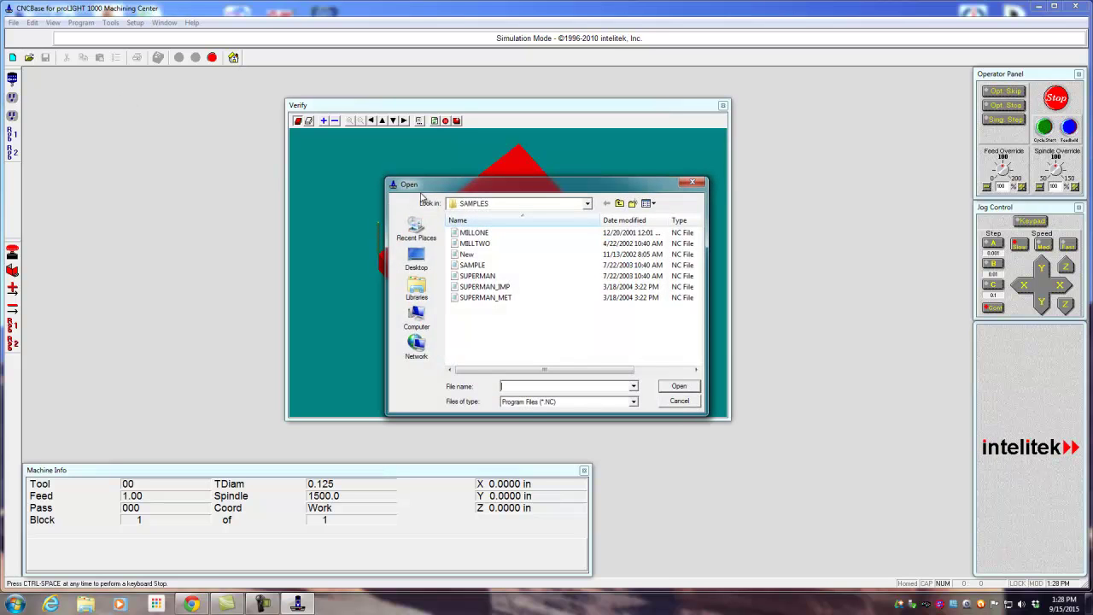
left_click(491, 276)
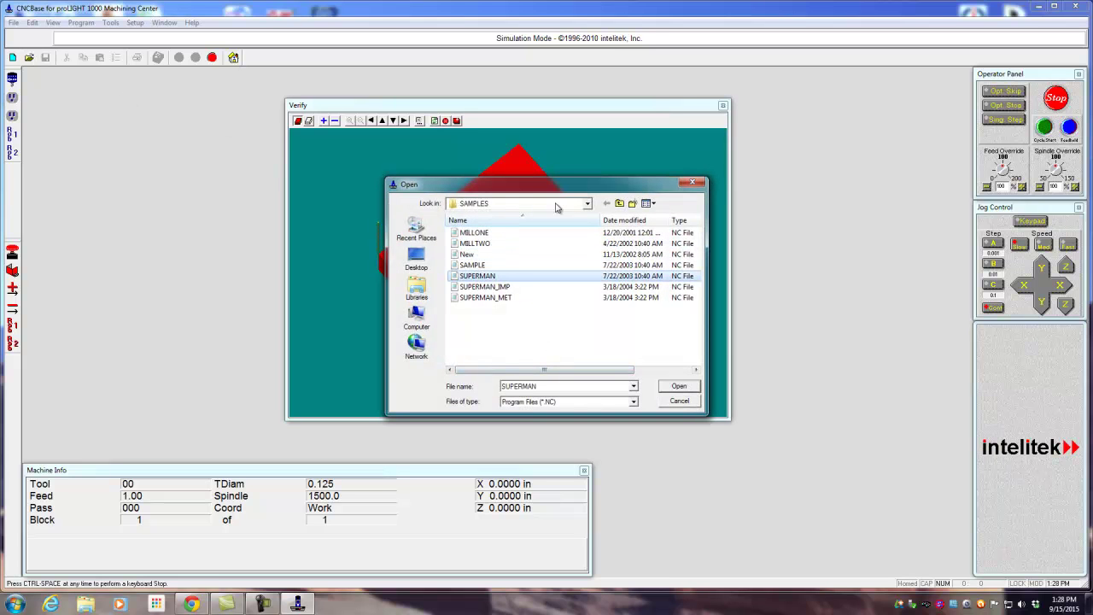
left_click(587, 205)
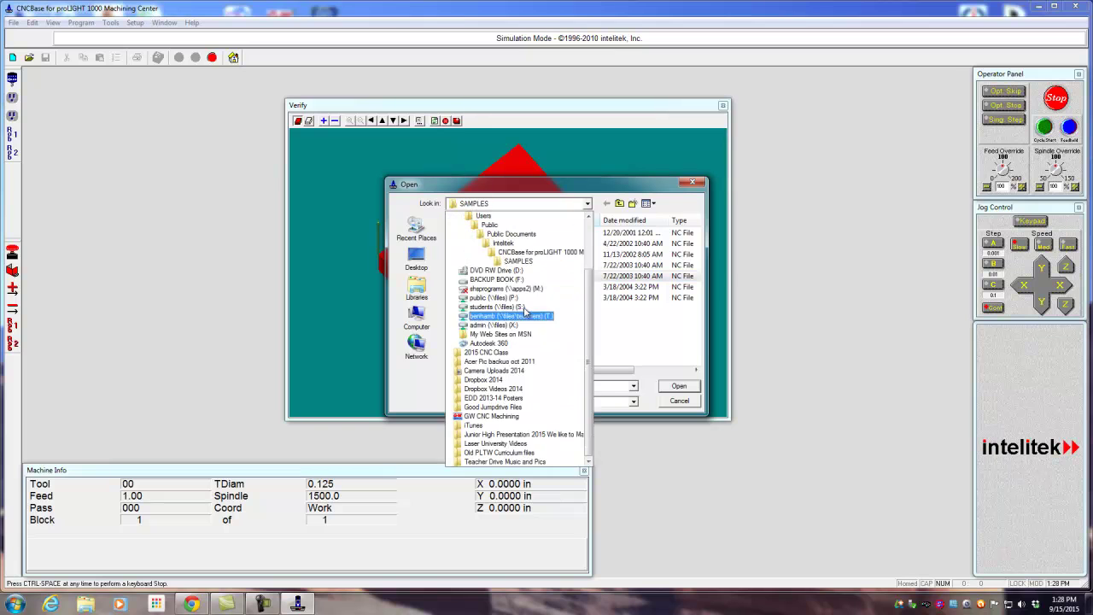
left_click(521, 260)
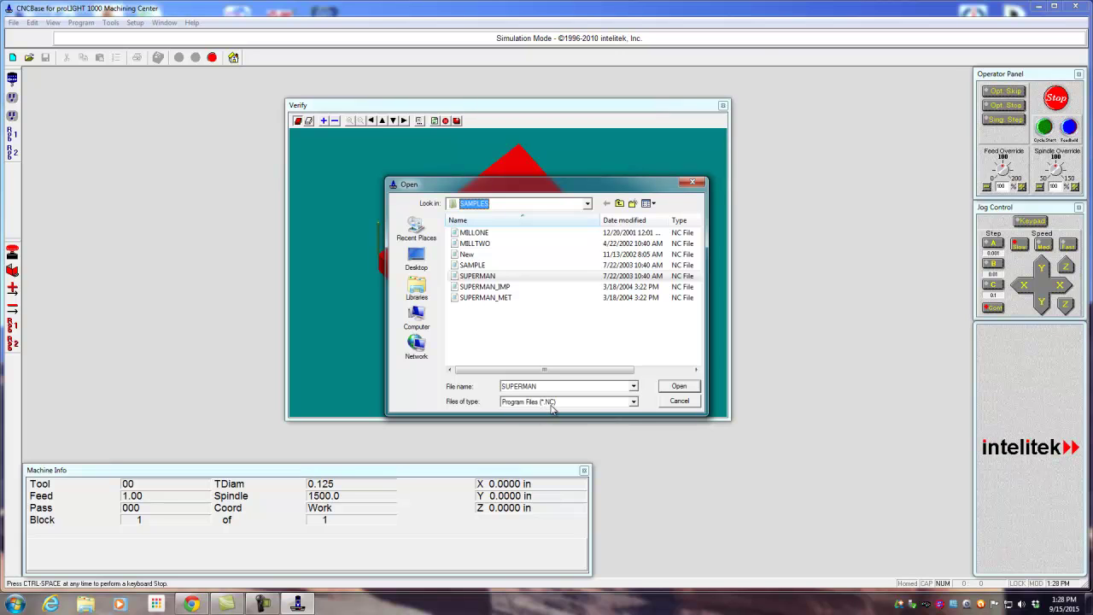
left_click(632, 401)
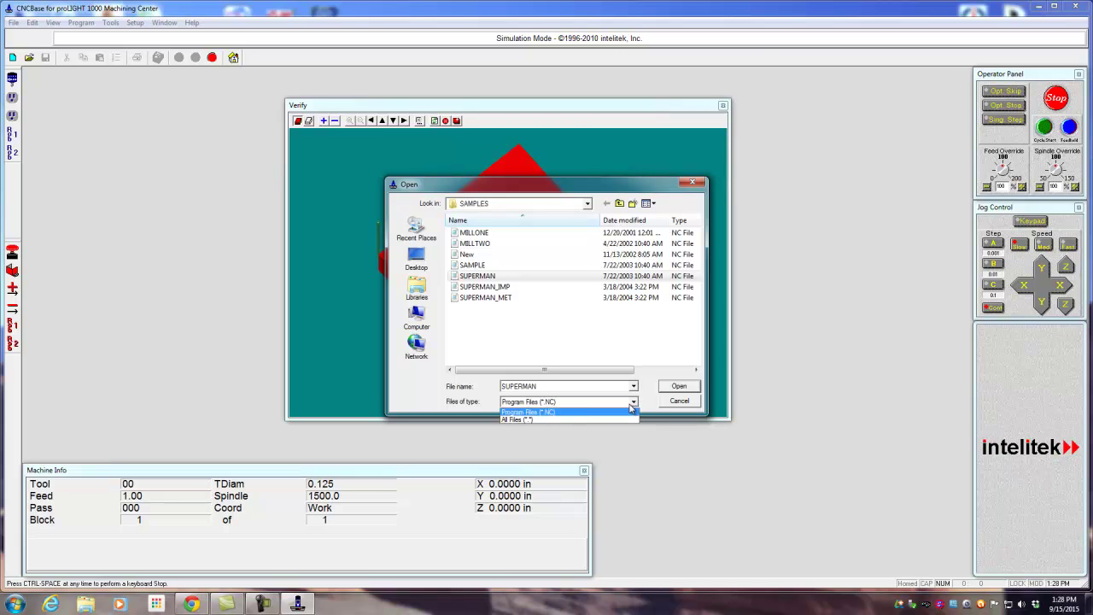
left_click(538, 418)
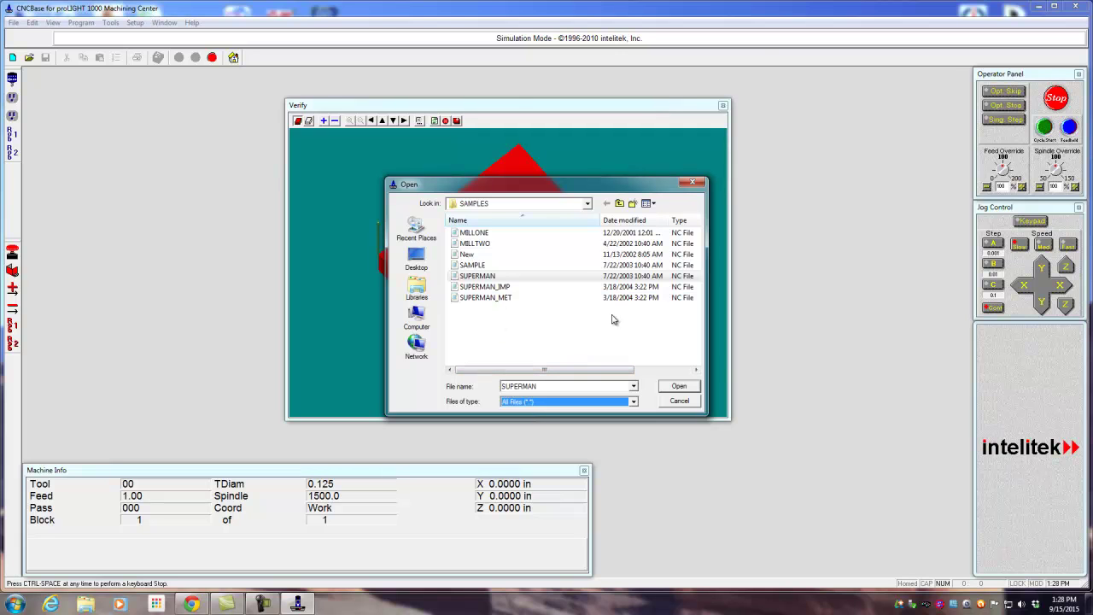
left_click(478, 276)
left_click(674, 387)
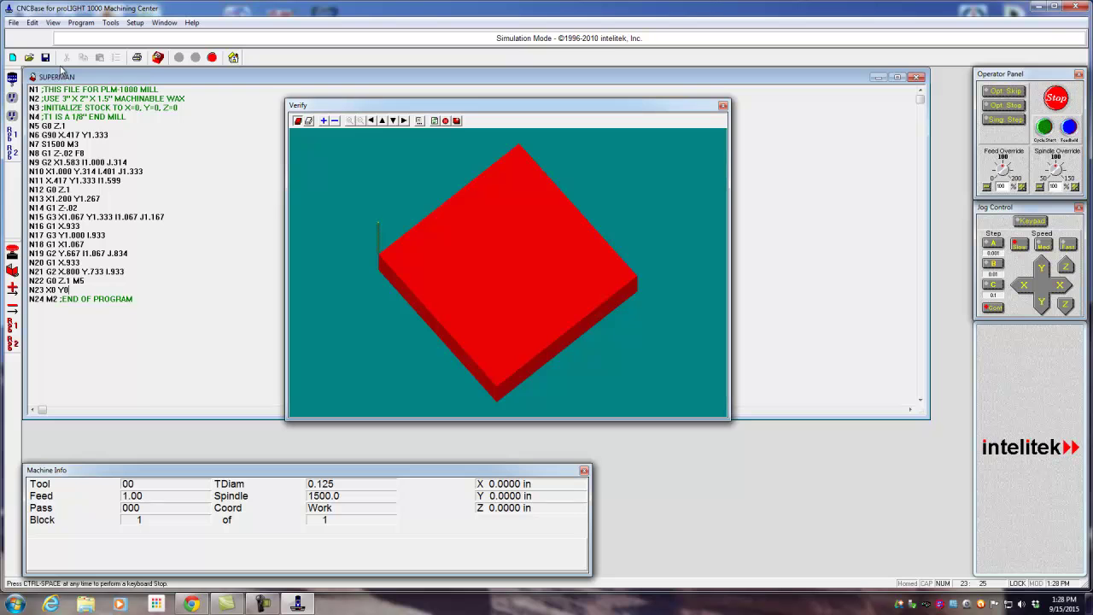
- Uncheck Lock in the Edit menu so the SUPERMAN code can be edited
left_click(32, 22)
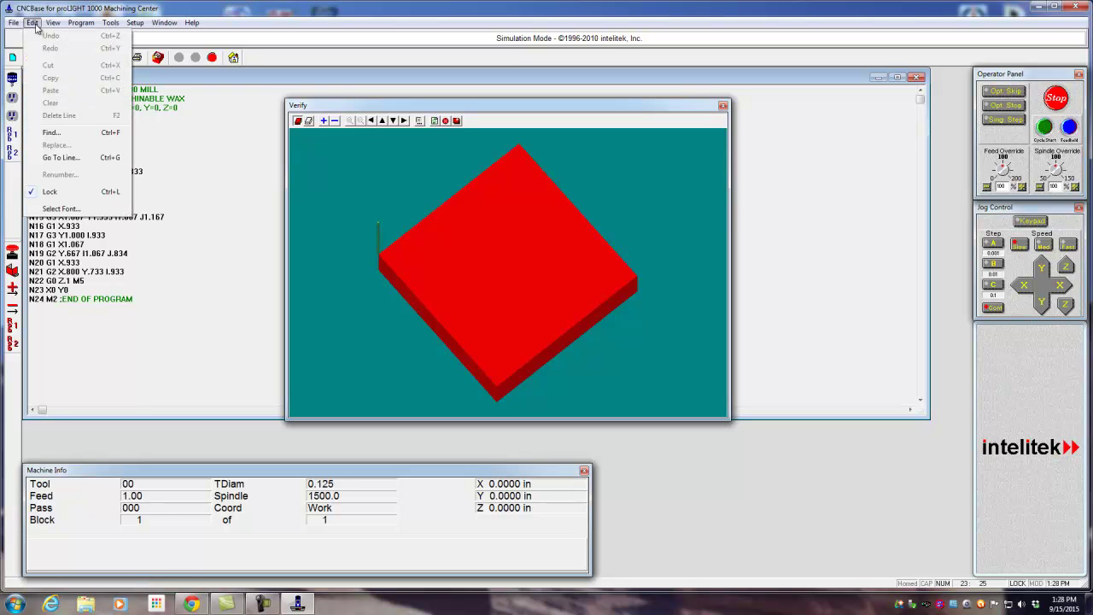
left_click(71, 193)
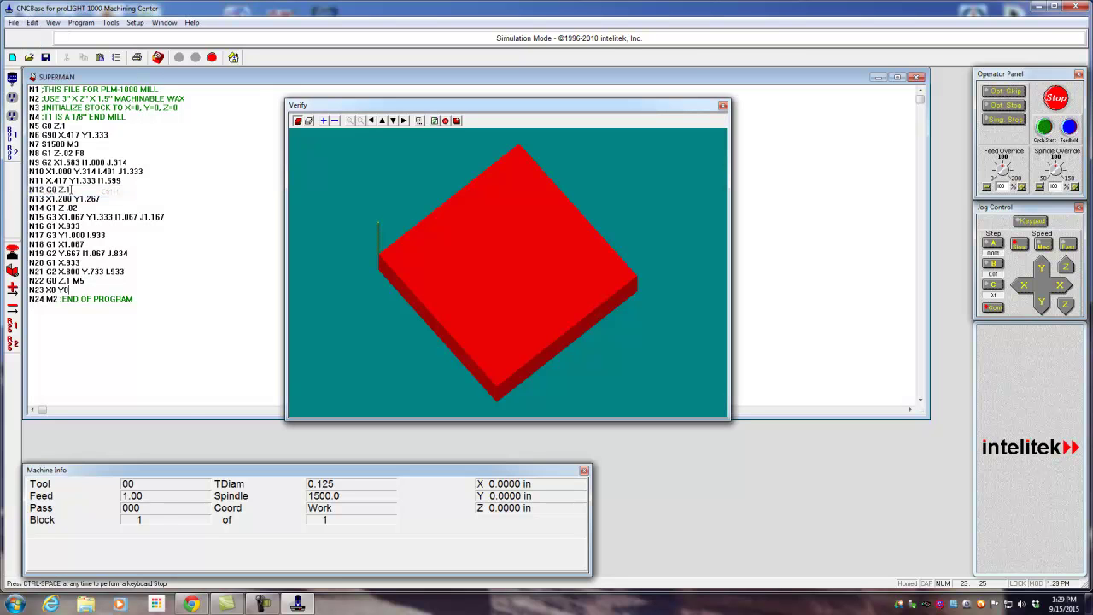
- Set the Verify stock to length 3, width 2, height 0.25 with Y Axis origin 0
left_click(158, 58)
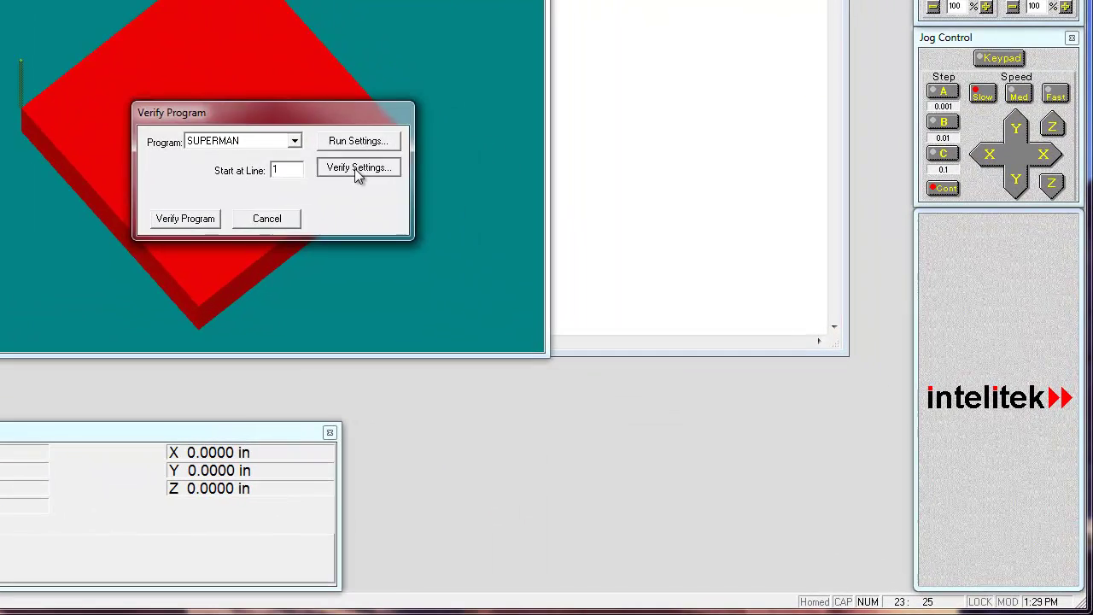
left_click(593, 291)
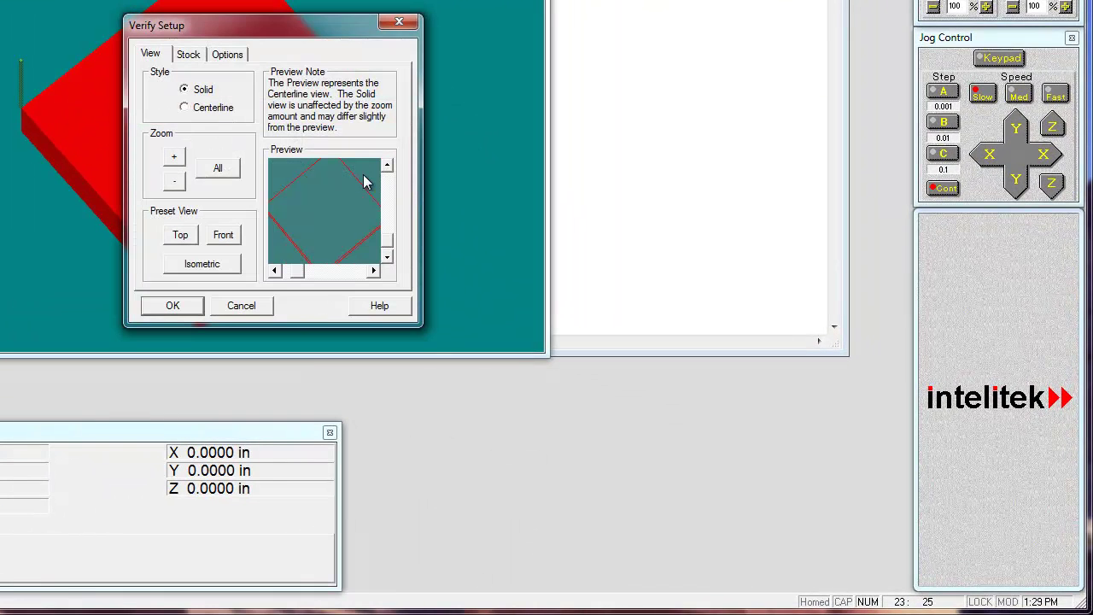
left_click(196, 55)
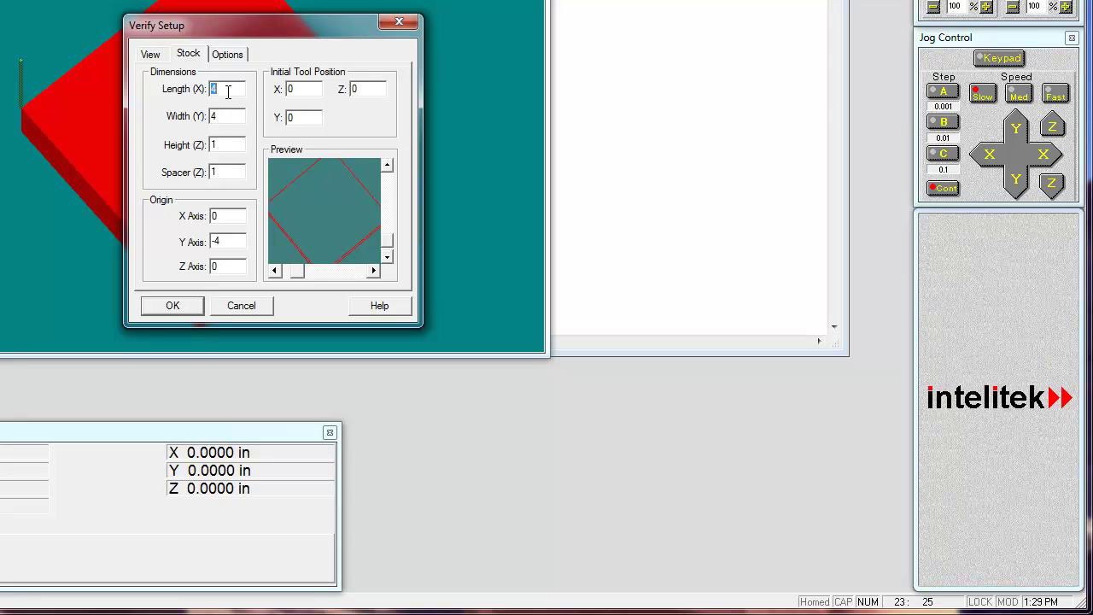
type("3")
double_click(221, 116)
type("2")
double_click(228, 144)
double_click(231, 241)
type("0")
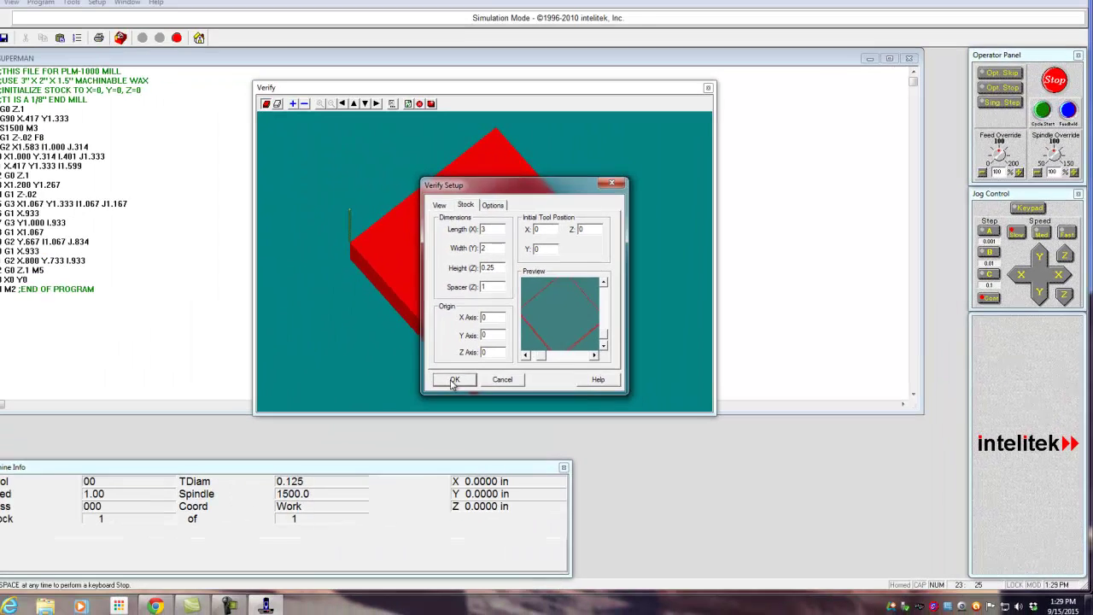
left_click(172, 305)
left_click_drag(553, 252, 797, 173)
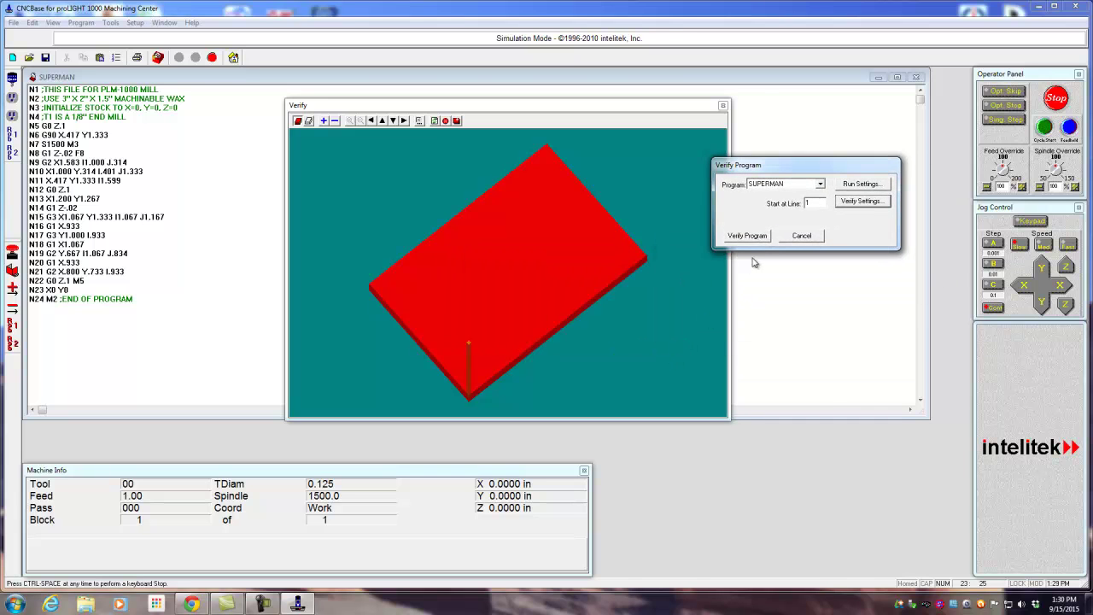
- Verify SUPERMAN twice, dismissing the Normal Program Stop message after each run
left_click(751, 236)
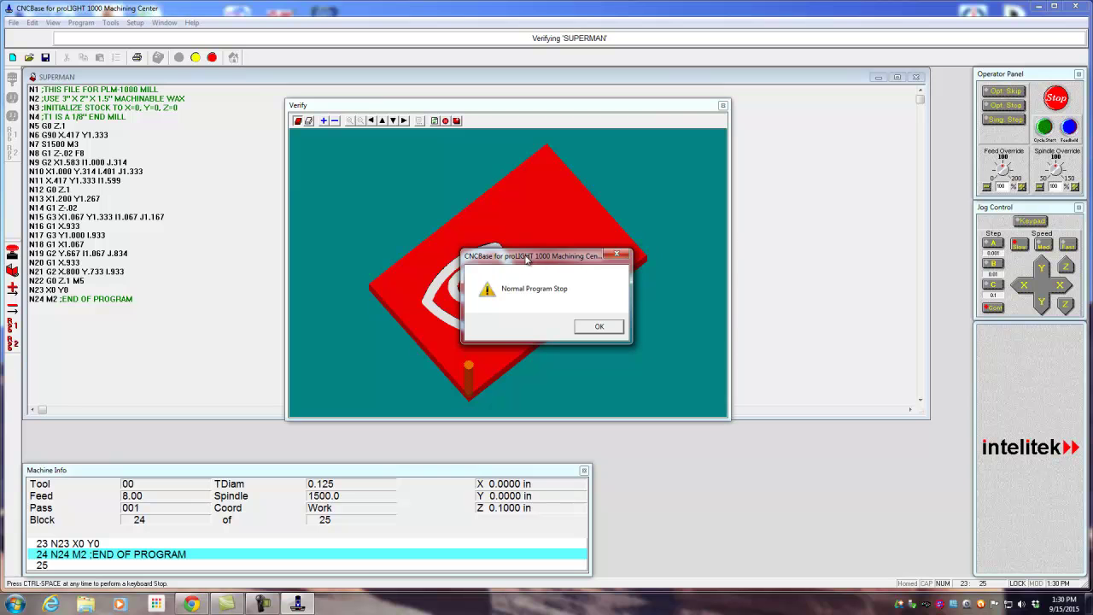
left_click_drag(527, 259, 758, 190)
left_click(828, 259)
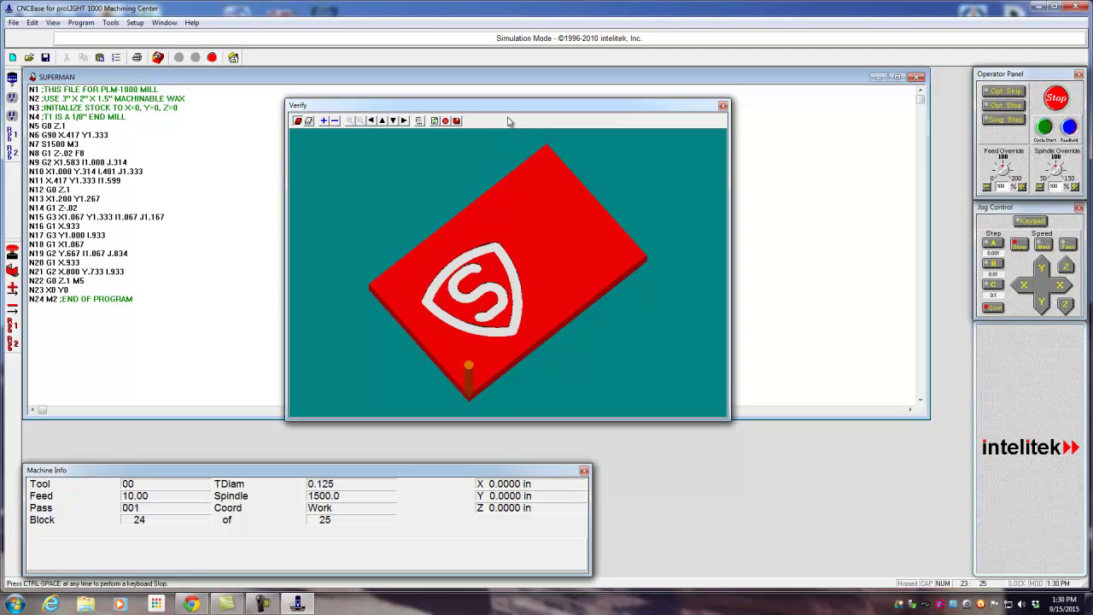
left_click(158, 57)
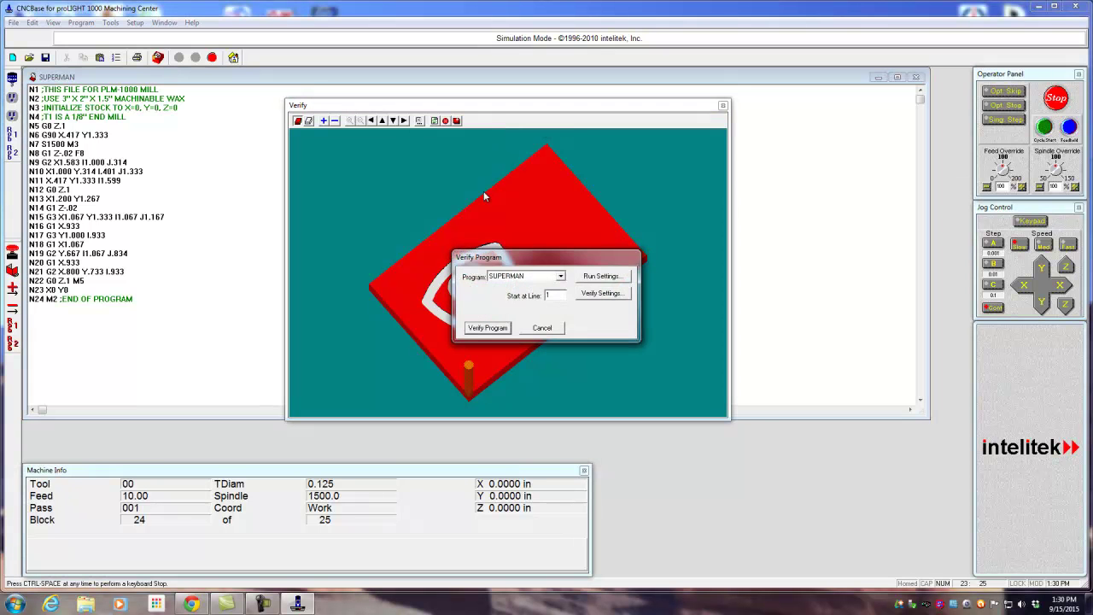
left_click(486, 328)
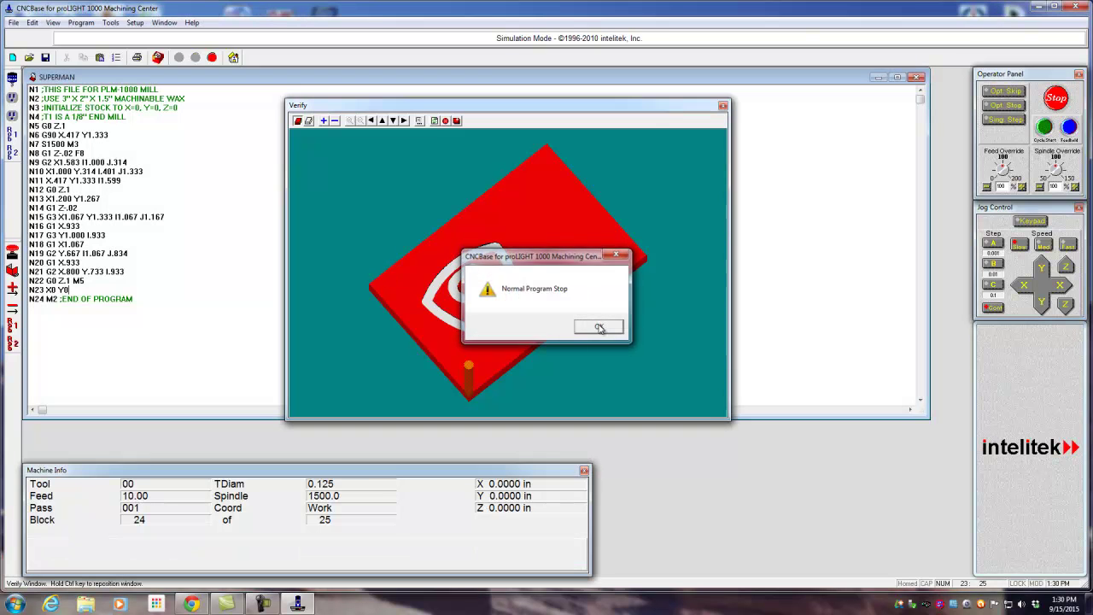
left_click(599, 326)
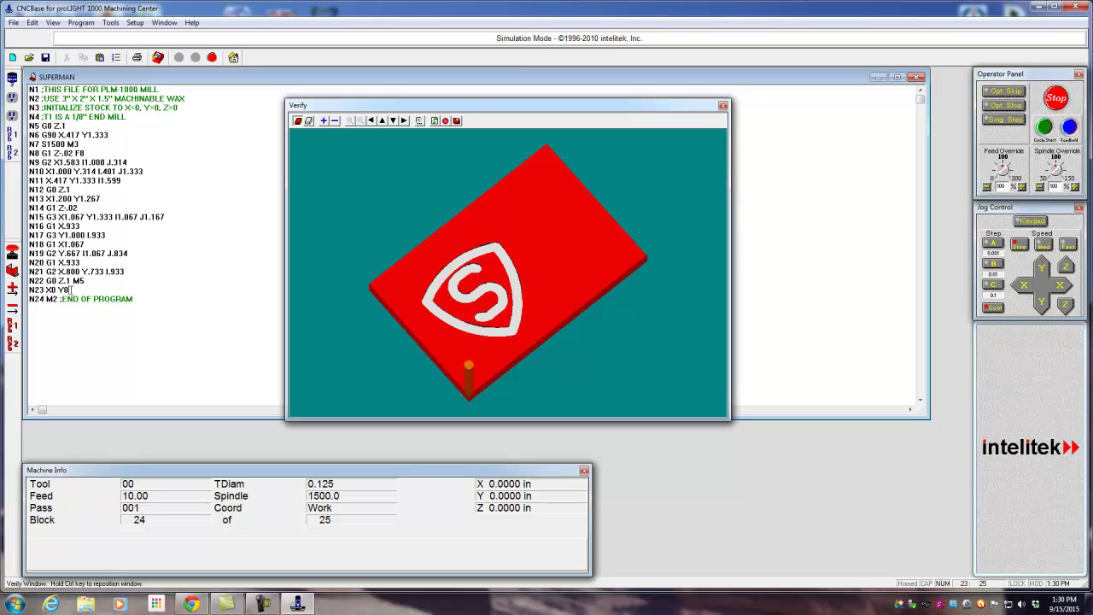
- Insert a space between X and 0 on line N23 and verify to trigger Missing Numbers
left_click(49, 291)
left_click(109, 272)
left_click(158, 57)
left_click(485, 324)
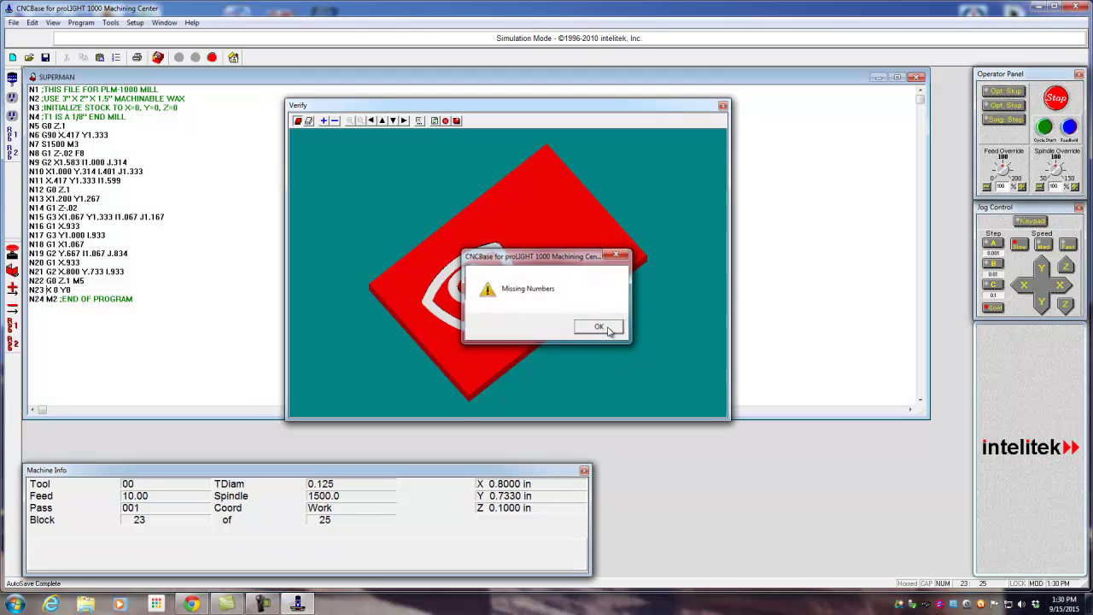
left_click(600, 327)
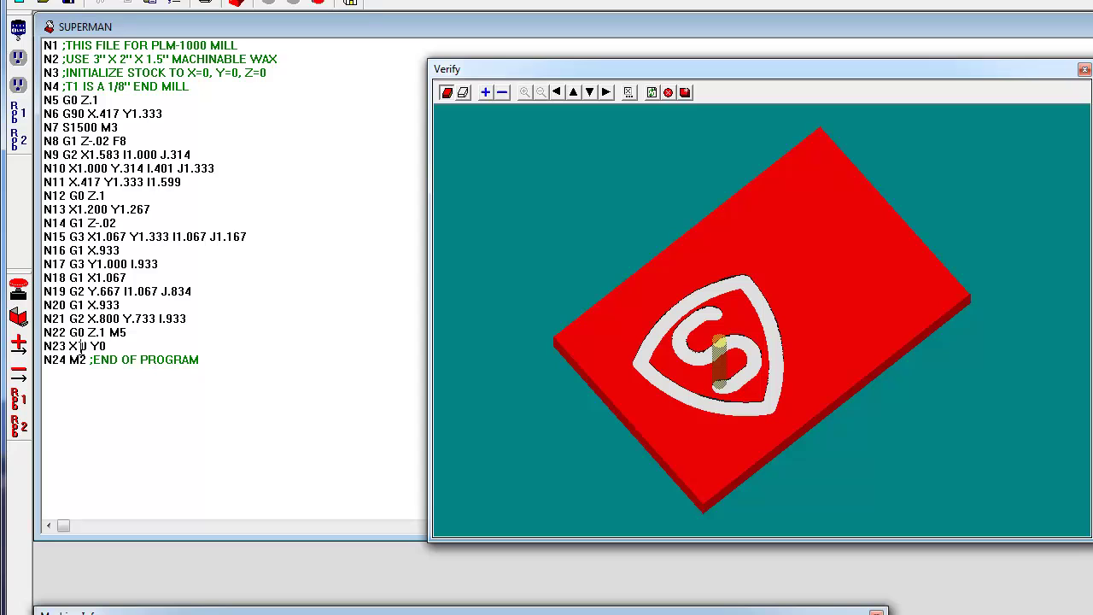
- Remove the stray space from N23 and rerun the verification
key("BackSpace")
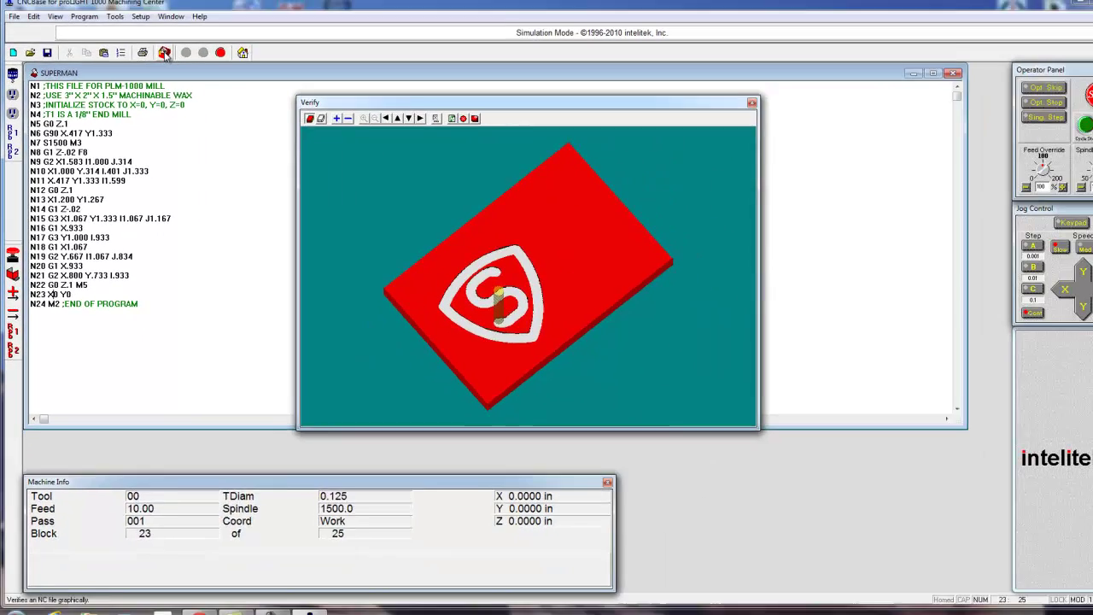
left_click(445, 92)
left_click(487, 331)
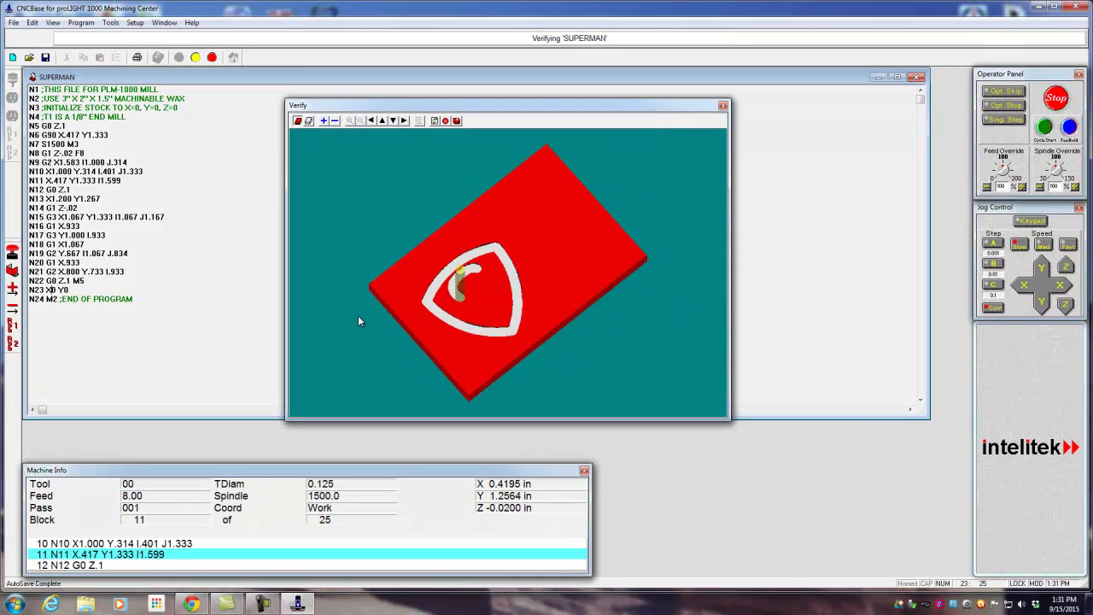
- Dismiss the stop message and shorten J1.167 to J1.16 on line N15
left_click(598, 327)
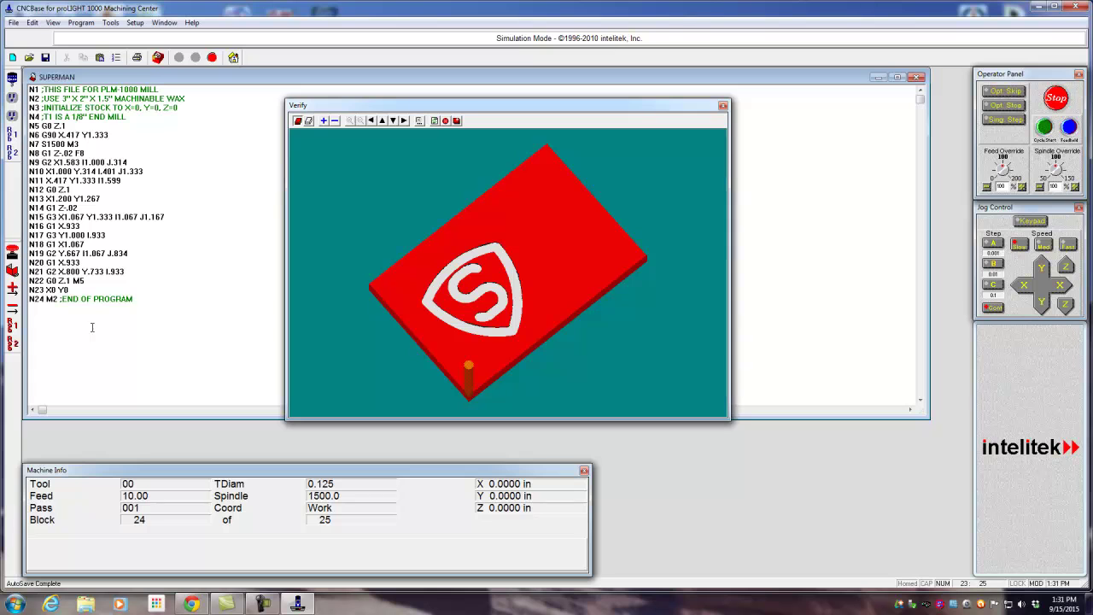
left_click(169, 217)
key("BackSpace")
- Verify the altered program, continuing past the Bad Arc warning to the normal stop
left_click(444, 120)
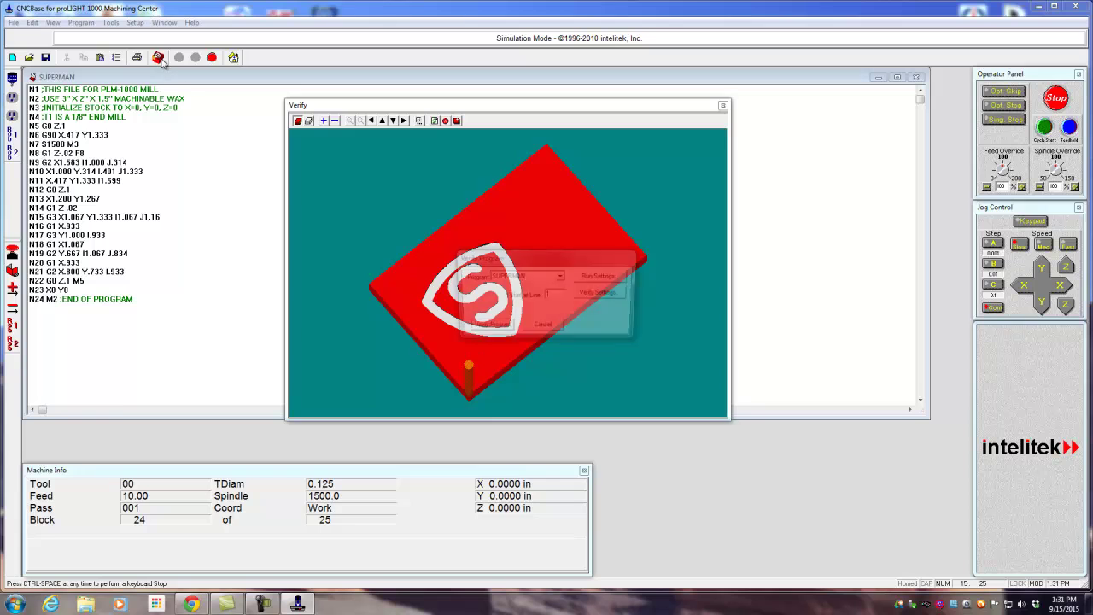
left_click(495, 331)
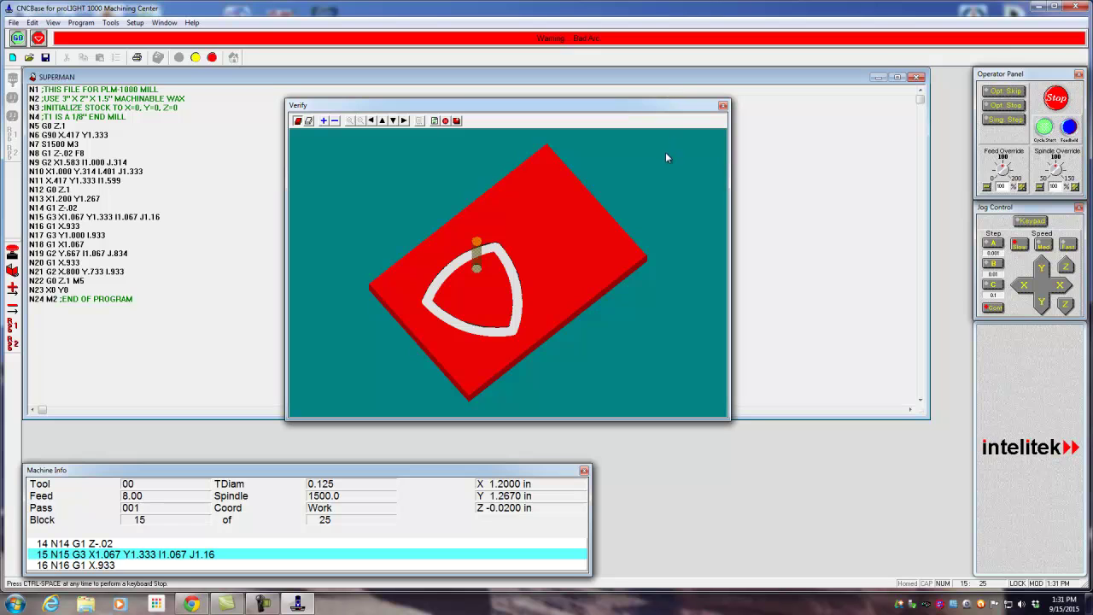
left_click(1048, 128)
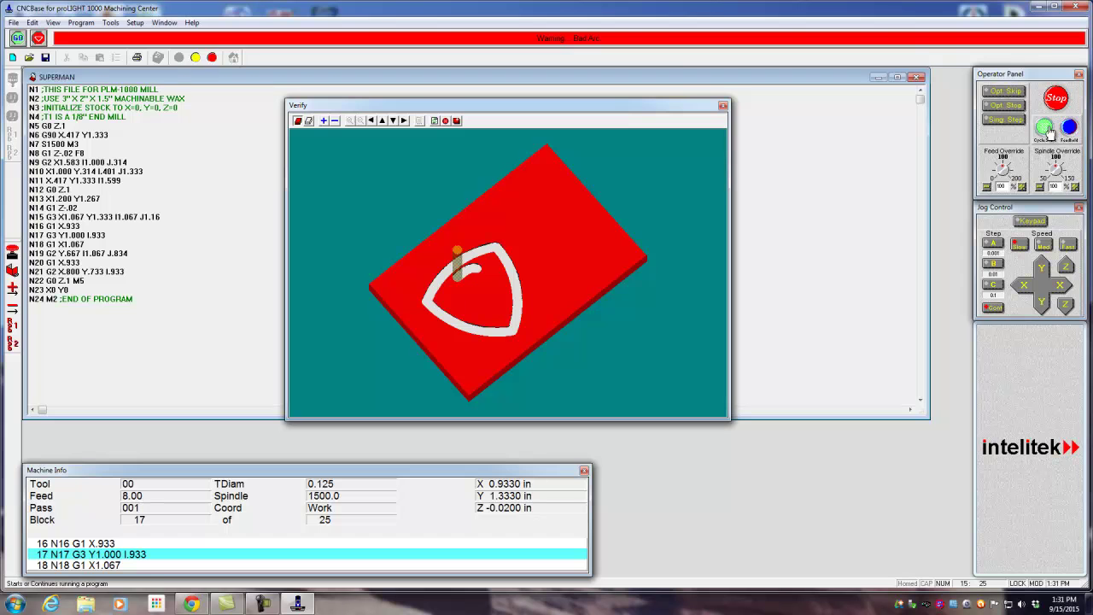
left_click(1044, 127)
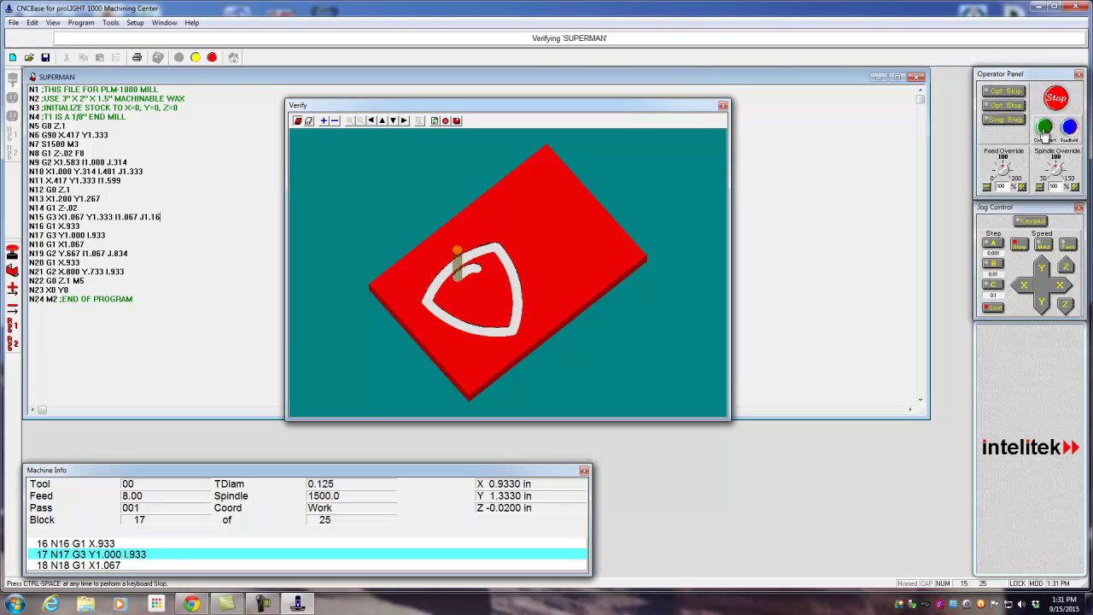
left_click(598, 326)
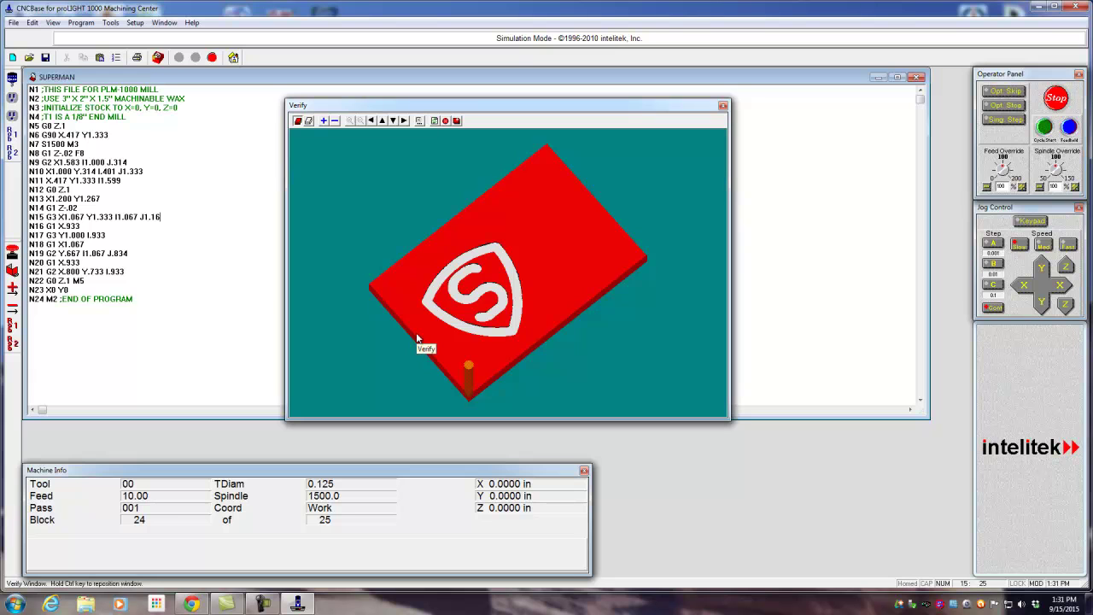
- Restore J1.167 on line N15 and verify again to a Normal Program Stop
left_click(167, 218)
type("7")
left_click(158, 57)
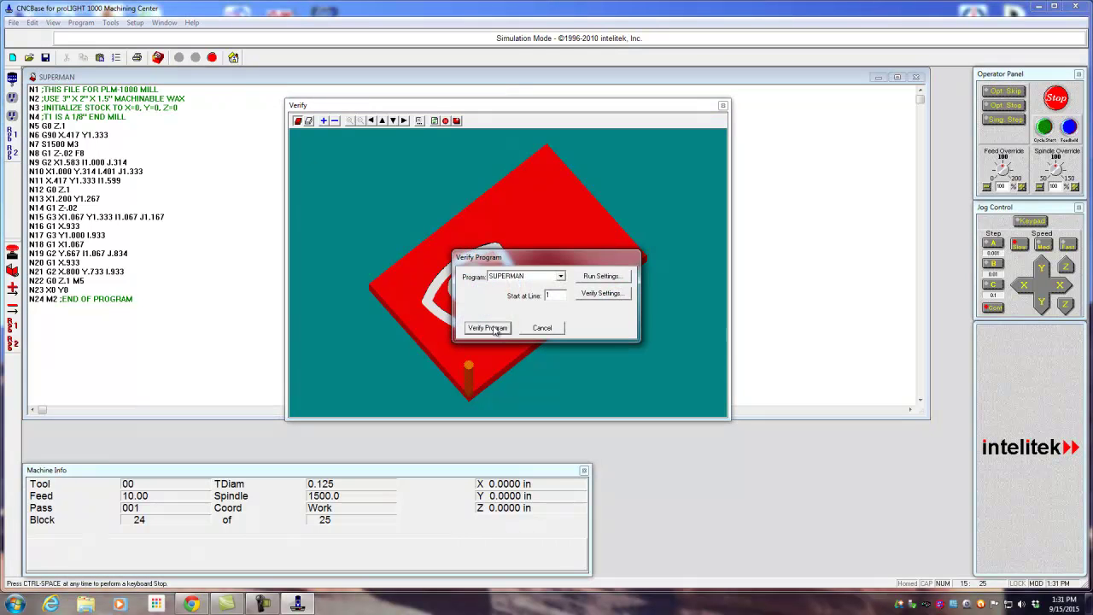
left_click(487, 327)
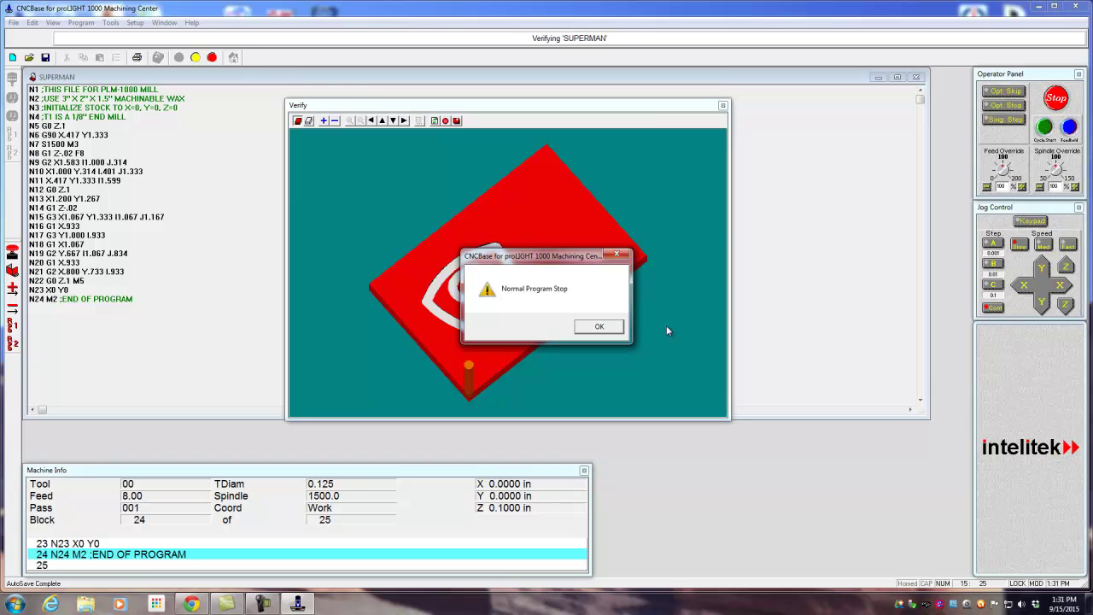
left_click(597, 325)
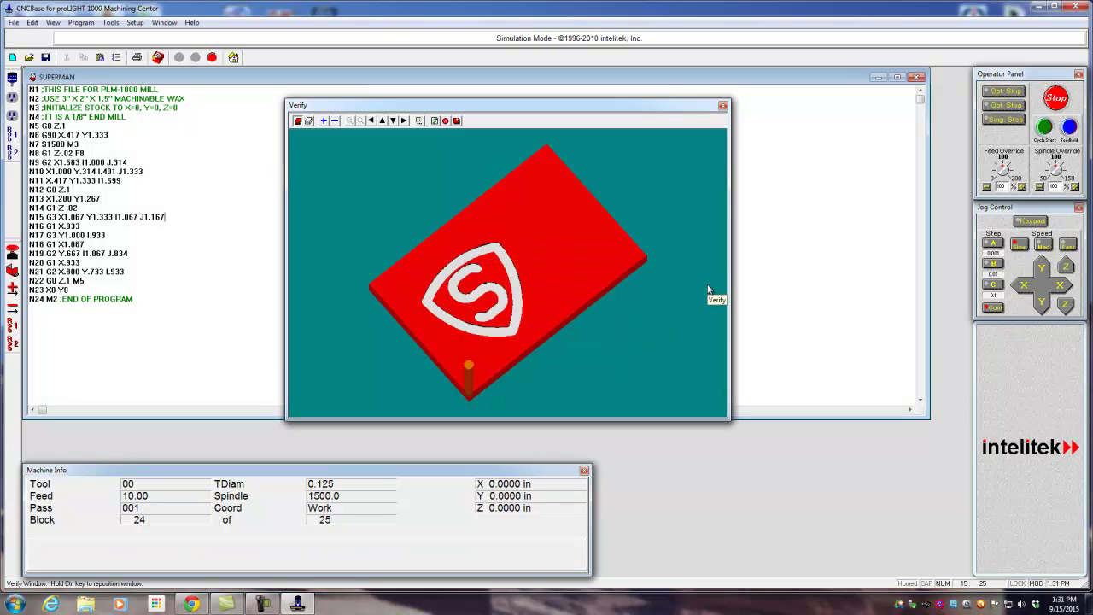